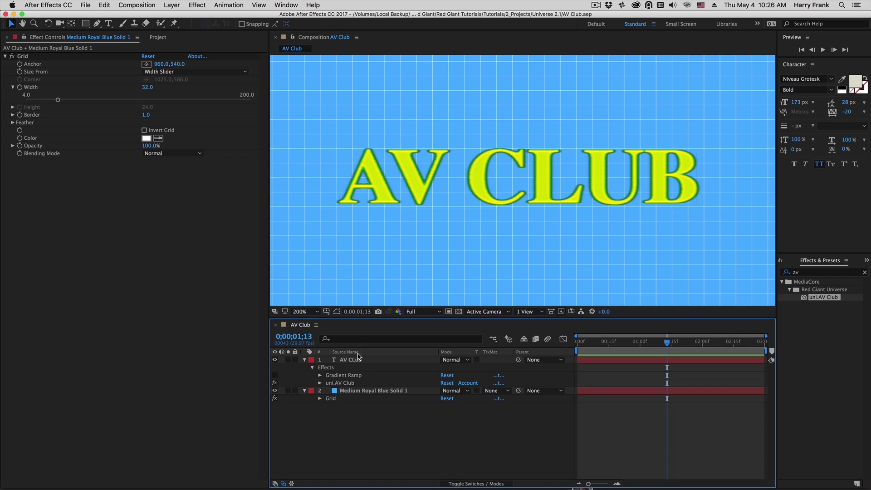
# - Reset the uni.AV Club effect on the AV CLUB text layer and browse its RVTV and Old D1 presets
pyautogui.click(354, 385)
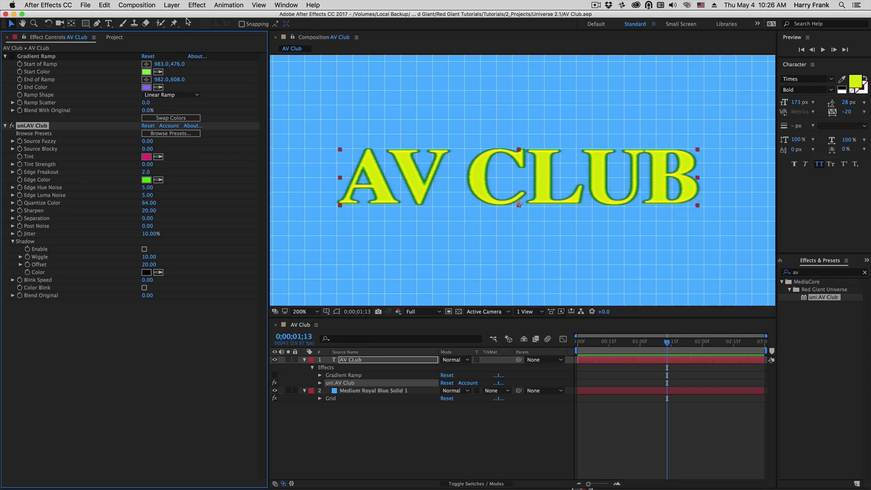
pyautogui.click(144, 126)
pyautogui.click(171, 133)
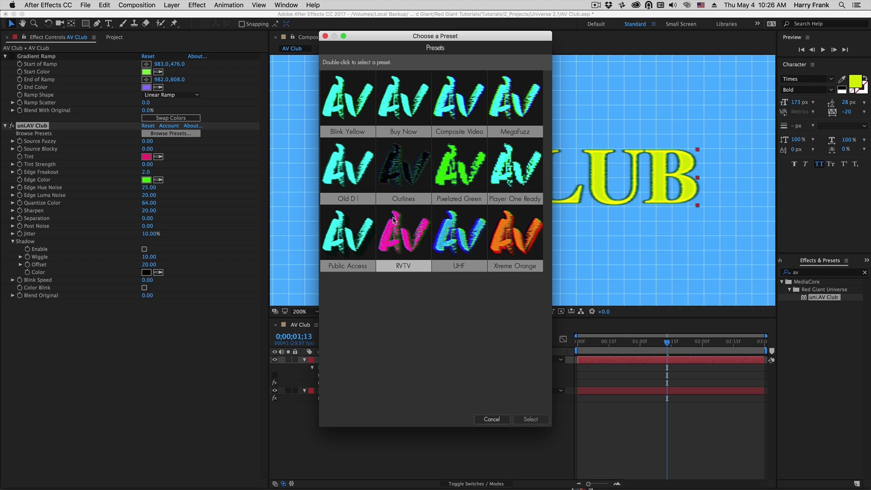
pyautogui.doubleClick(404, 229)
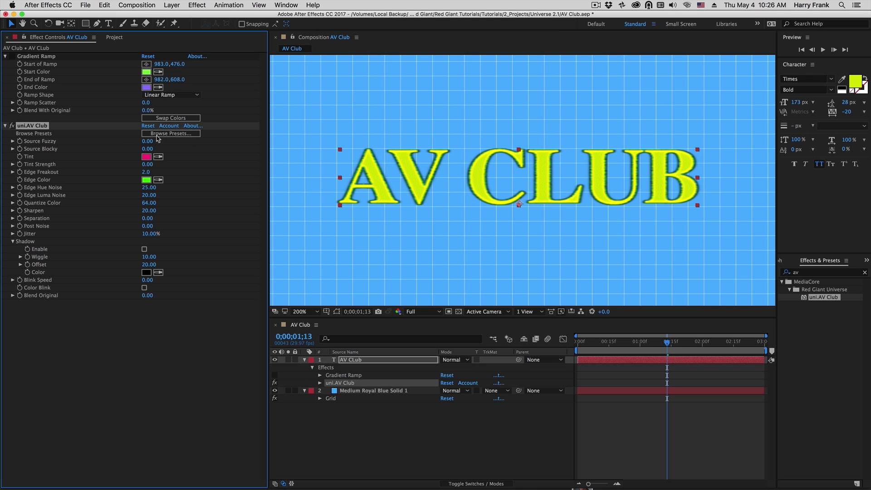
pyautogui.click(171, 133)
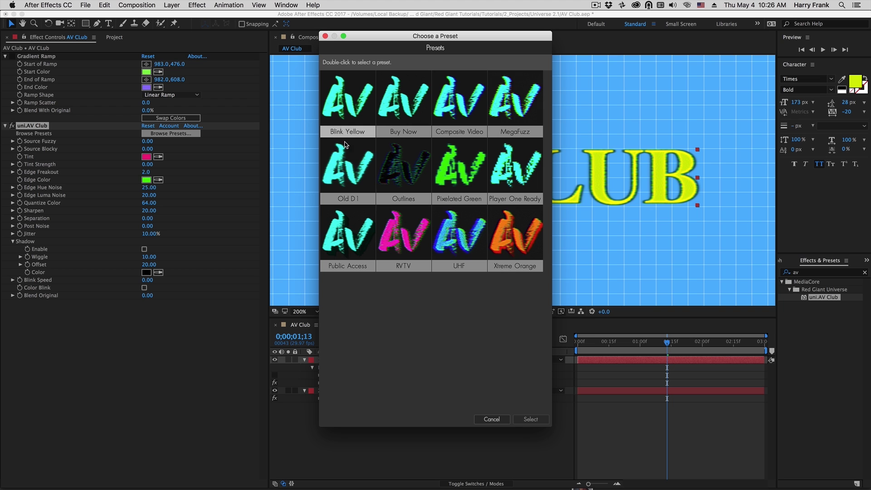
pyautogui.doubleClick(339, 177)
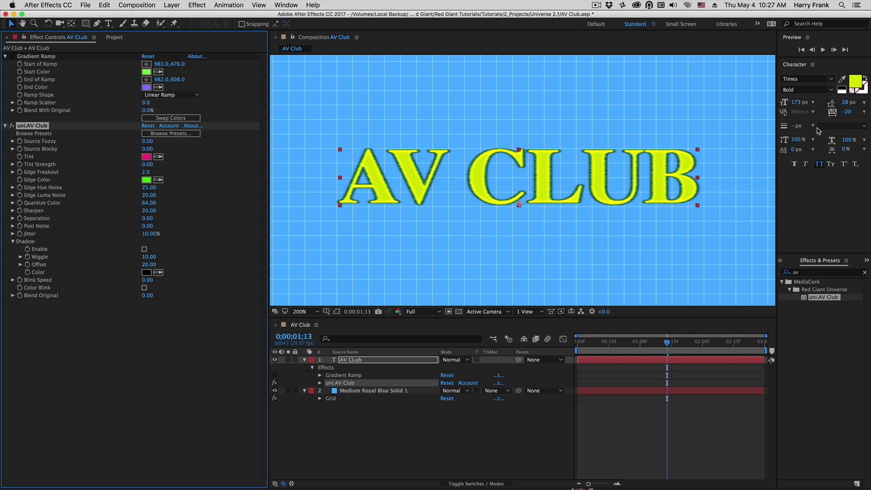
# - Recolour the AV CLUB text fill to yellow E8DC0F after trying light grey E8E8E8, and preview the animation
pyautogui.click(850, 83)
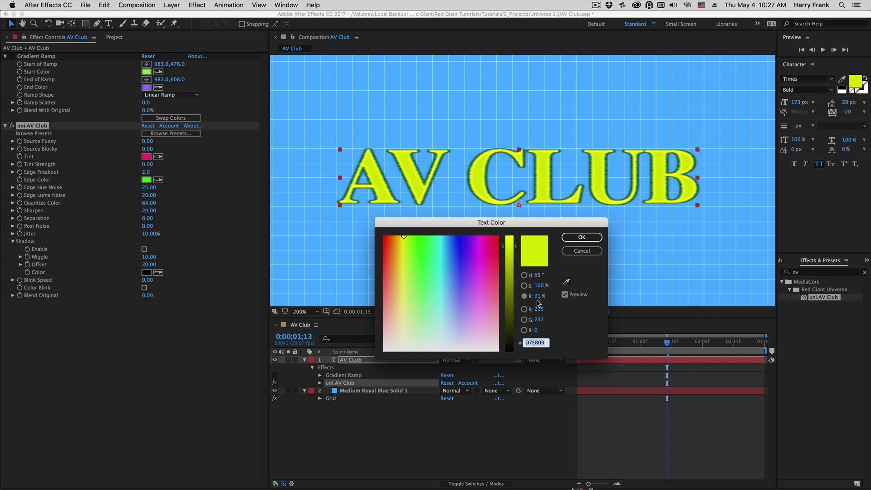
pyautogui.moveTo(458, 313)
pyautogui.mouseDown()
pyautogui.moveTo(469, 315)
pyautogui.moveTo(483, 350)
pyautogui.mouseUp()
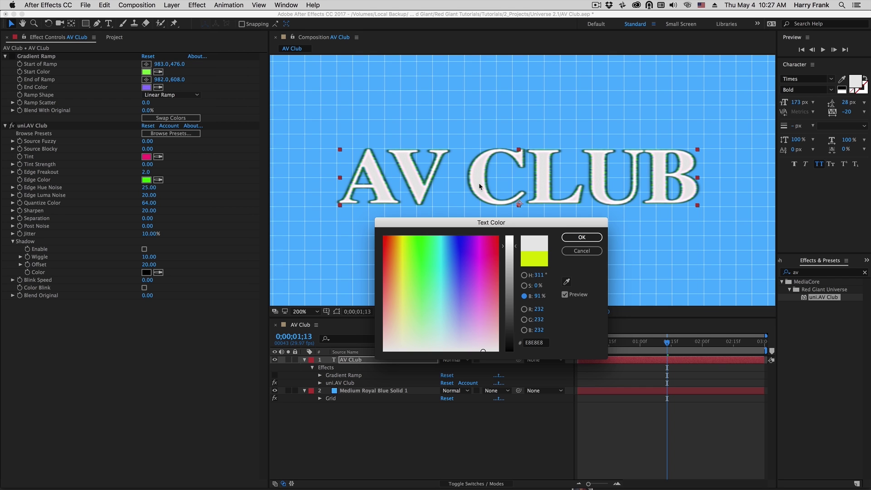
pyautogui.click(540, 296)
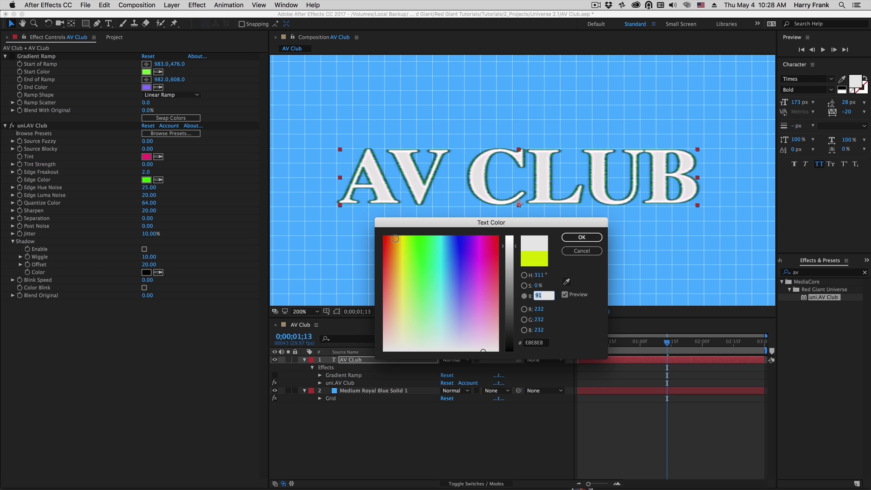
pyautogui.click(397, 240)
pyautogui.moveTo(399, 241); pyautogui.dragTo(399, 242)
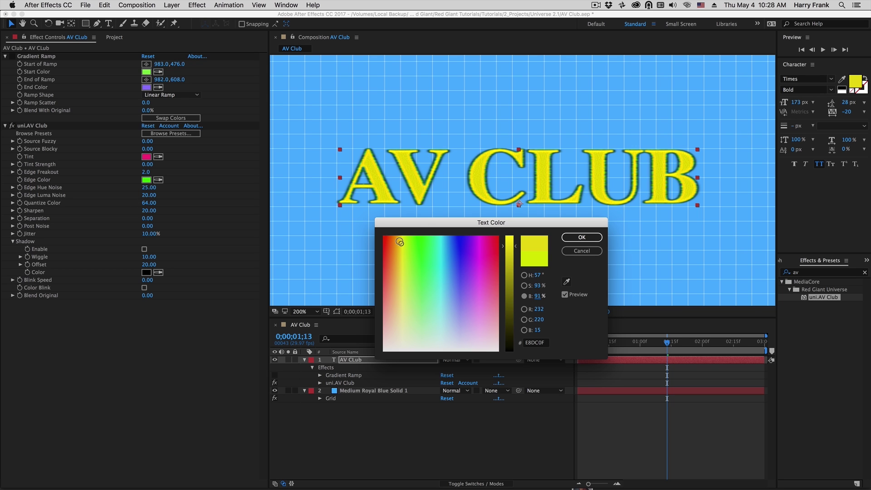
pyautogui.press('Return')
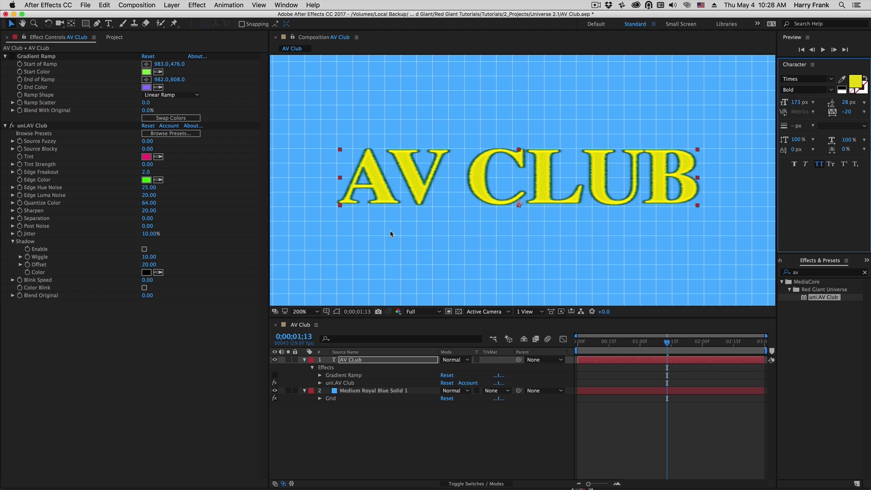
pyautogui.press('space')
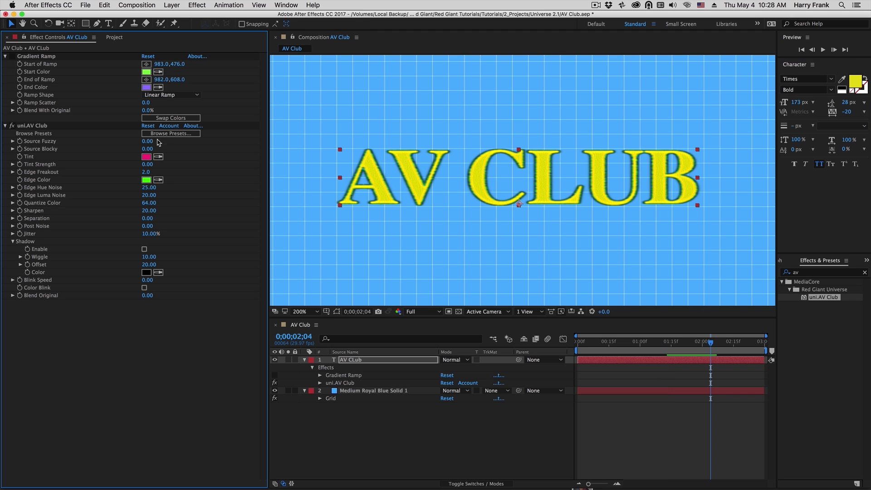
# - Try Source Blocky at 3.20 and Tint Strength at 100 in the uni.AV Club effect, restoring each to 0
pyautogui.moveTo(146, 143); pyautogui.dragTo(165, 154)
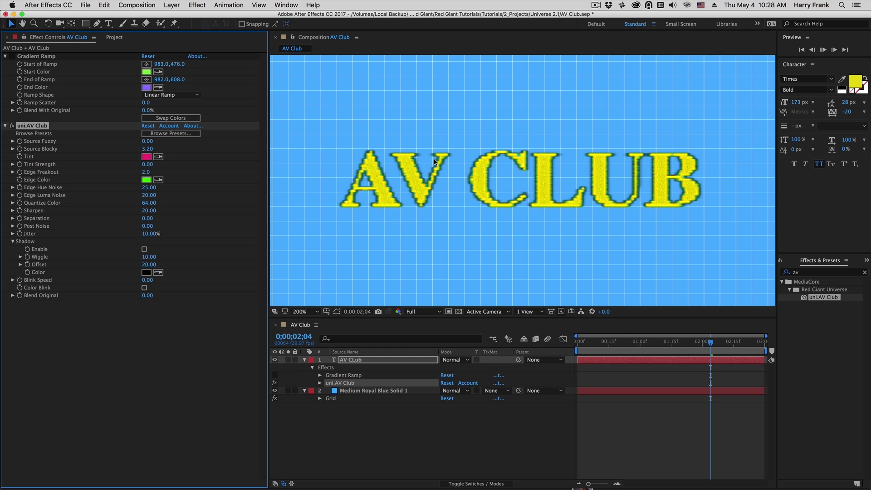
pyautogui.press('super+z')
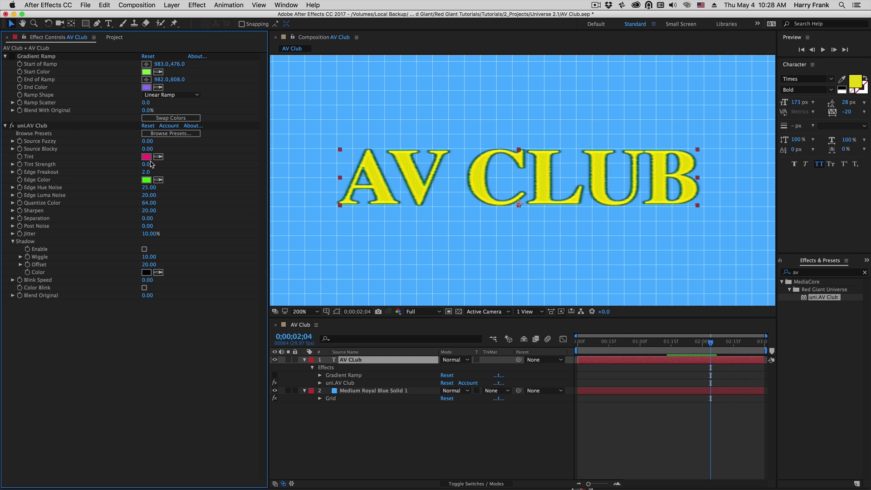
pyautogui.moveTo(148, 164); pyautogui.dragTo(331, 147)
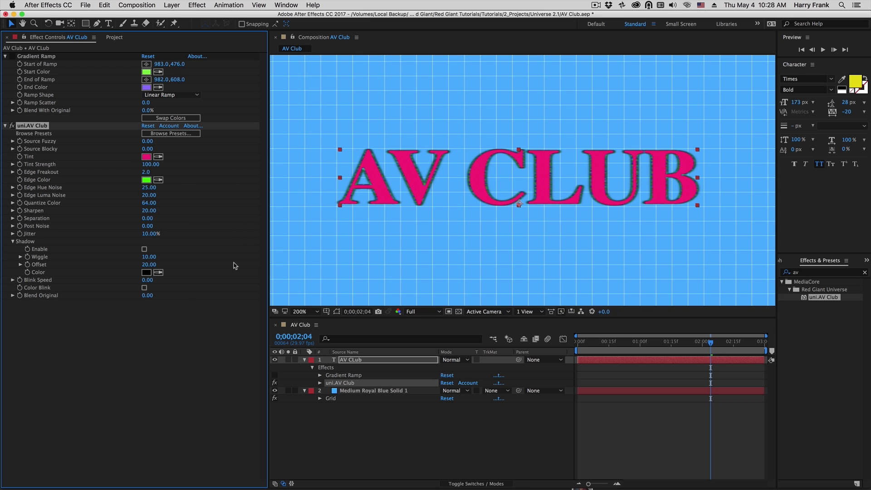
pyautogui.click(146, 164)
pyautogui.write('0')
pyautogui.press('Return')
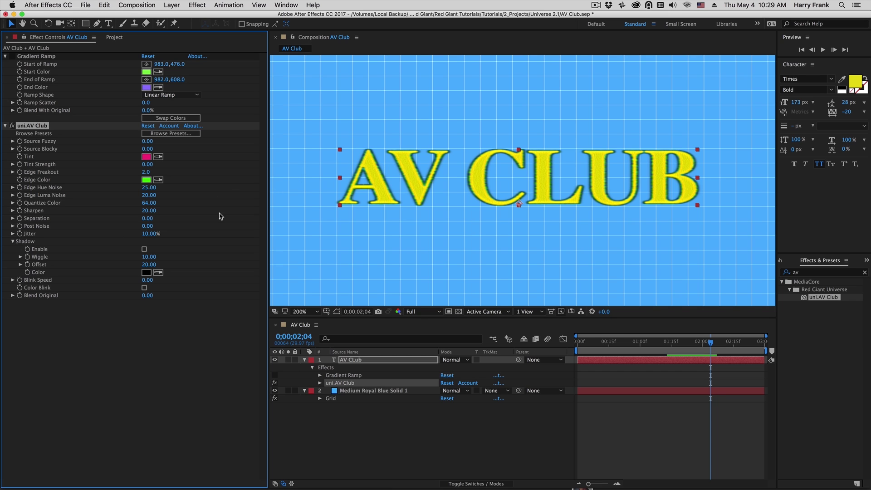
# - Try magenta FF31FA as the uni.AV Club edge color and cancel the color change
pyautogui.click(146, 179)
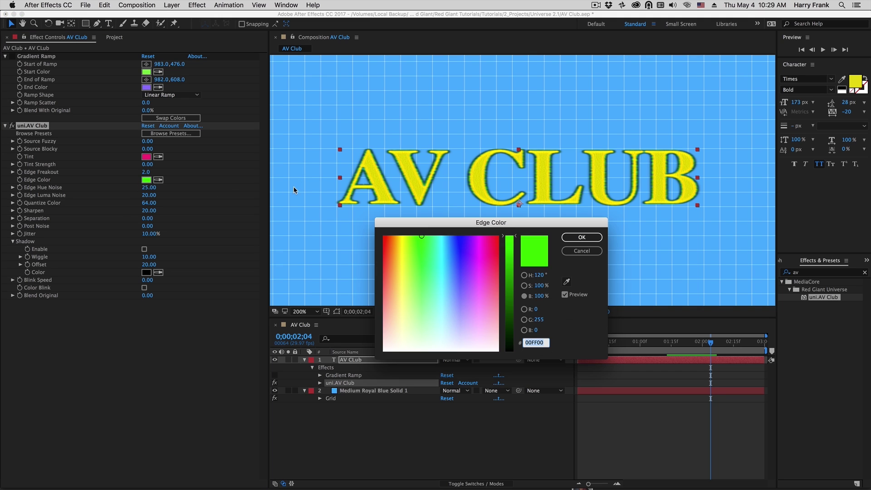
pyautogui.click(401, 254)
pyautogui.click(477, 256)
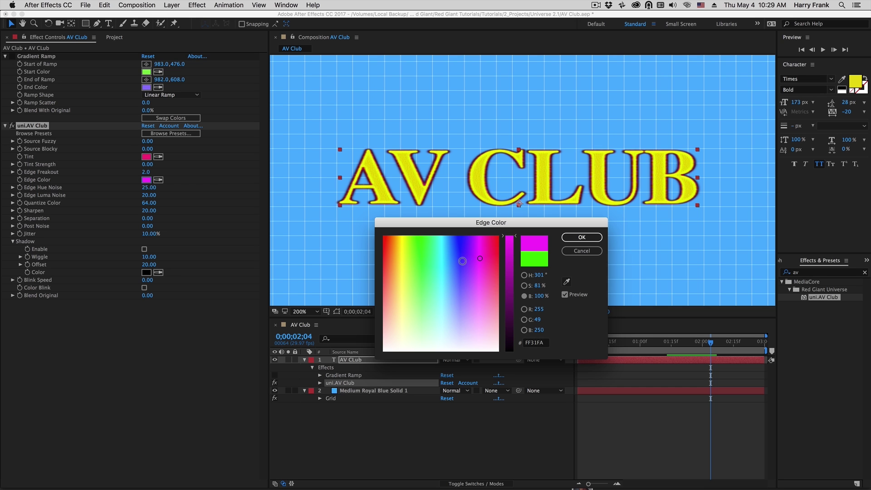
pyautogui.press('Escape')
# - Set Edge Freakout to 0.7 and Sharpen to 46 in the uni.AV Club effect, undoing an Edge Hue Noise trial in between
pyautogui.moveTo(145, 172); pyautogui.dragTo(104, 181)
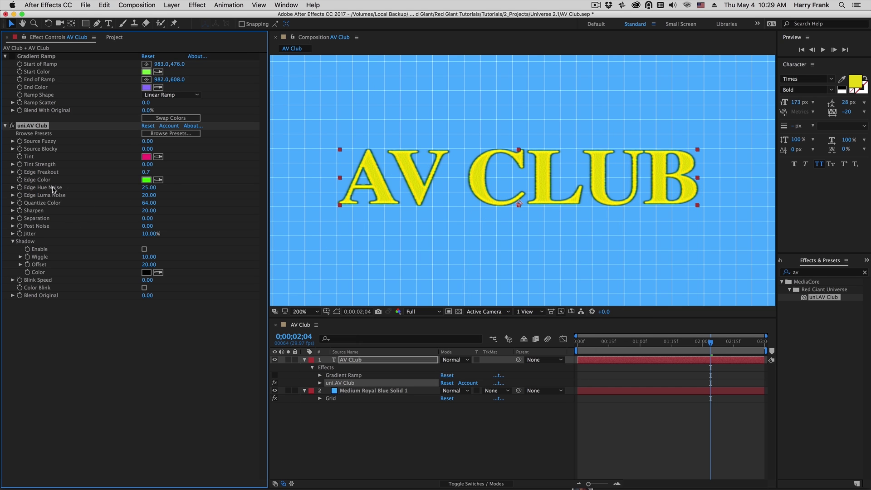
pyautogui.moveTo(145, 187); pyautogui.dragTo(35, 182)
pyautogui.press('super+z')
pyautogui.moveTo(149, 211); pyautogui.dragTo(41, 207)
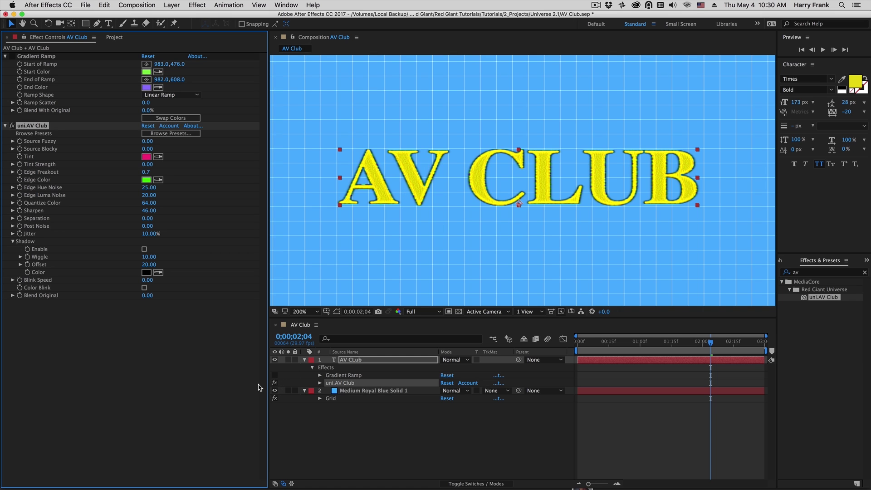
# - Enable the Gradient Ramp effect on the text and set the uni.AV Club Quantize Color to 8
pyautogui.click(275, 376)
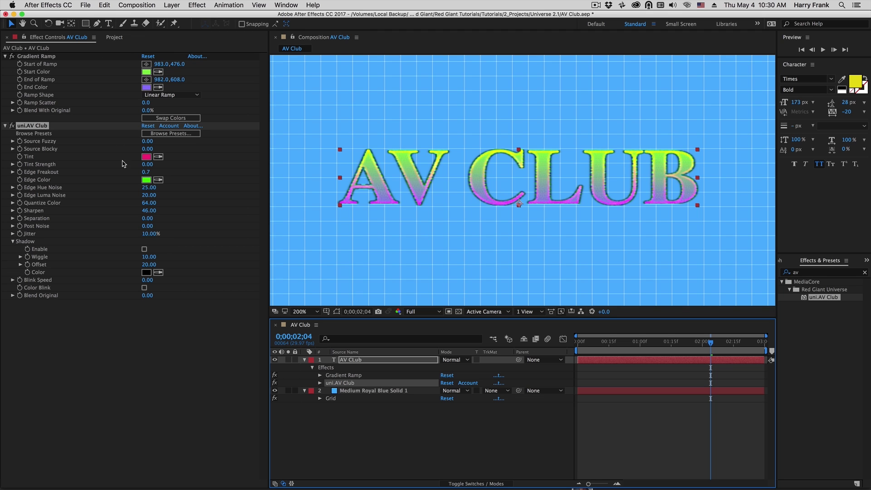
pyautogui.click(147, 203)
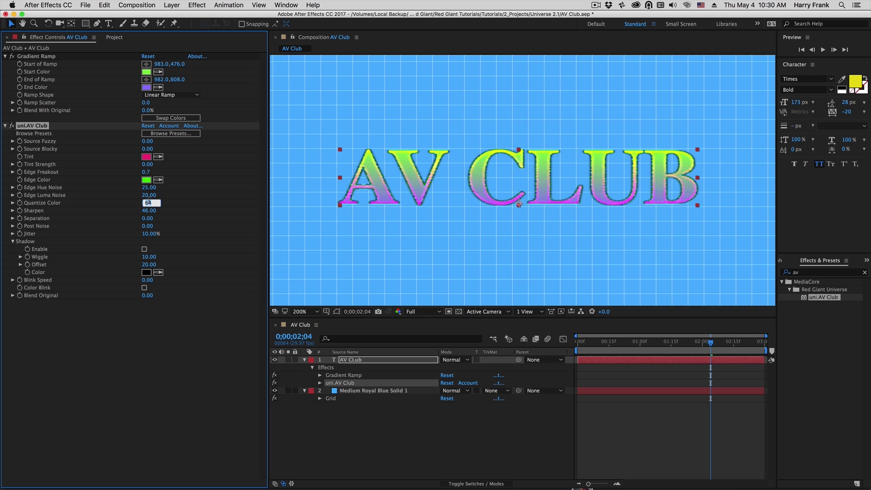
pyautogui.write('8')
pyautogui.press('Return')
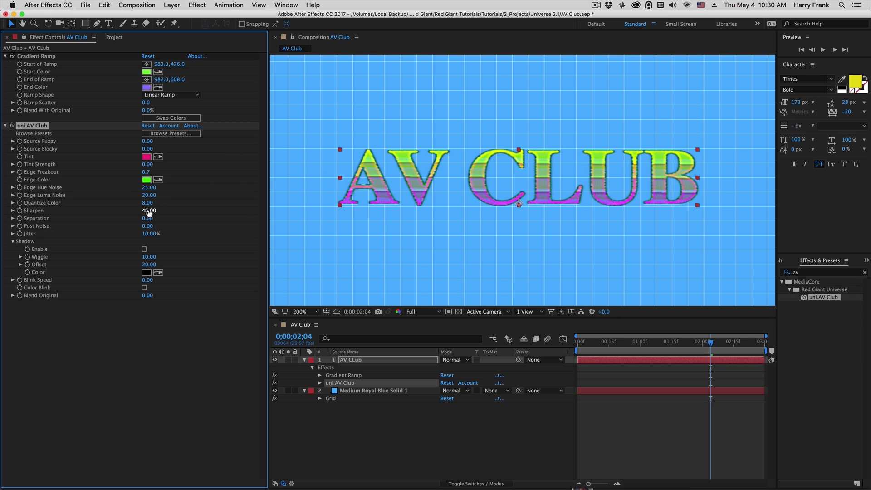
# - Set Sharpen to 6 and Post Noise to 10, and inspect the noise on the letters up close
pyautogui.moveTo(148, 210); pyautogui.dragTo(129, 212)
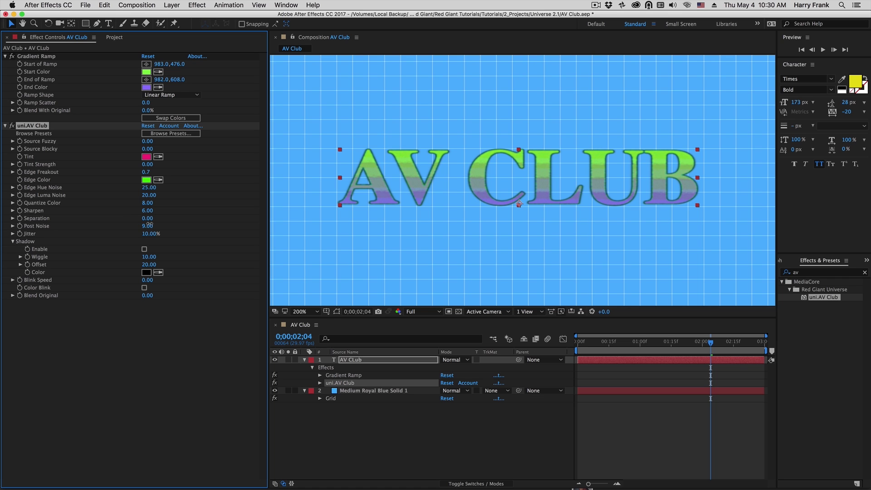
pyautogui.moveTo(151, 225); pyautogui.dragTo(154, 225)
pyautogui.moveTo(156, 225); pyautogui.dragTo(143, 224)
pyautogui.moveTo(146, 224); pyautogui.dragTo(153, 224)
pyautogui.scroll(3, 456, 153)
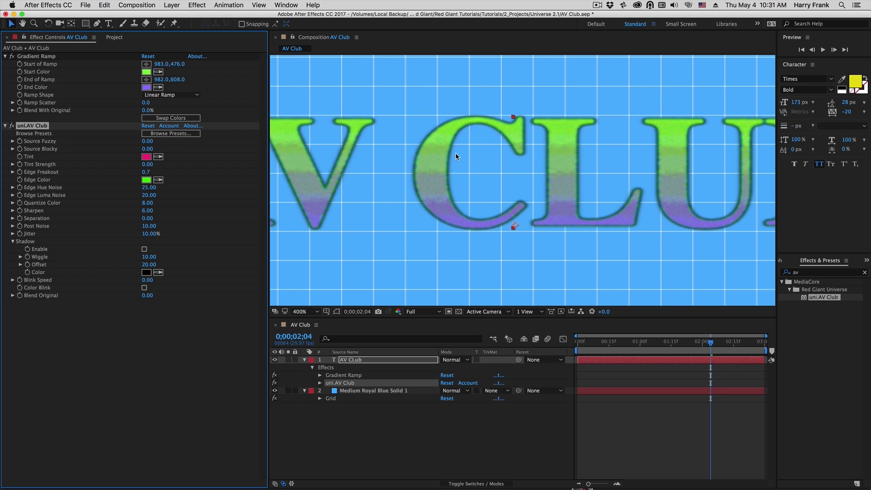
pyautogui.press(',')
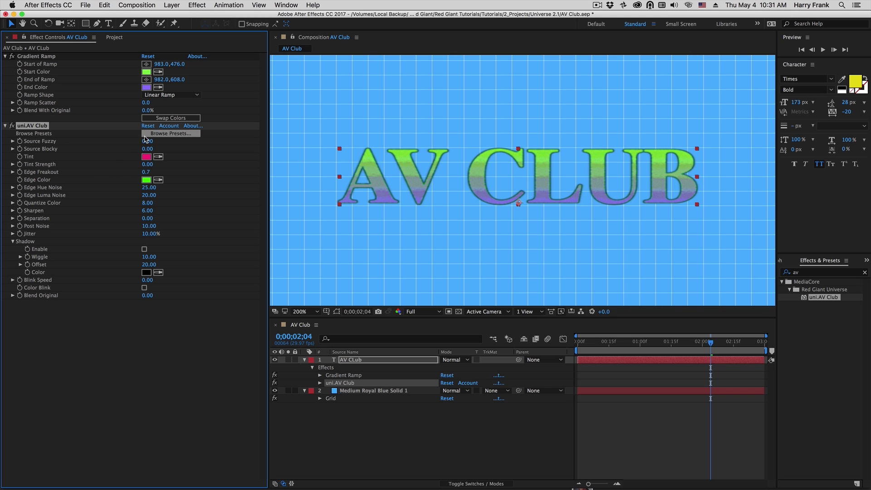
# - Disable the Gradient Ramp effect and set the uni.AV Club Separation to -2, previewing the animation
pyautogui.click(11, 57)
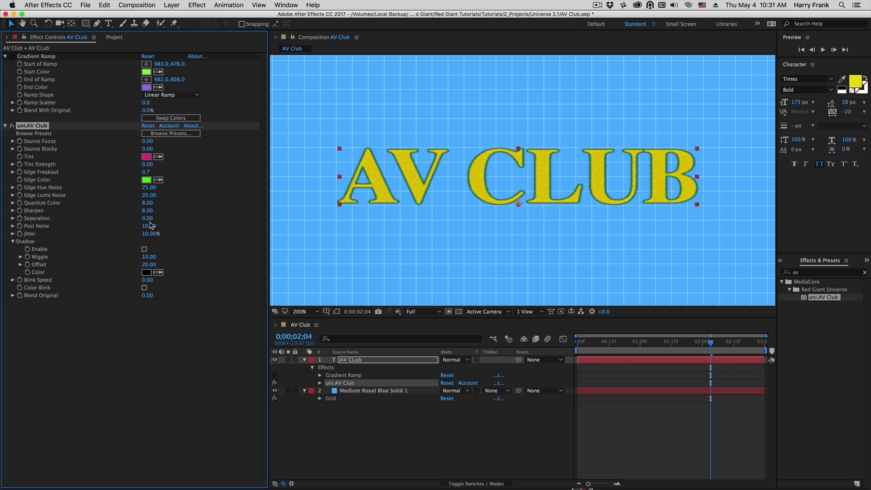
pyautogui.moveTo(148, 218); pyautogui.dragTo(169, 253)
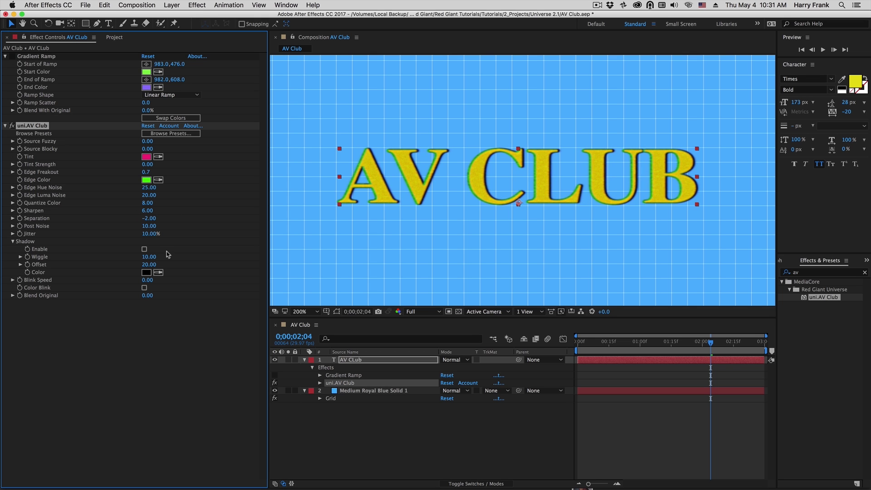
pyautogui.press('space')
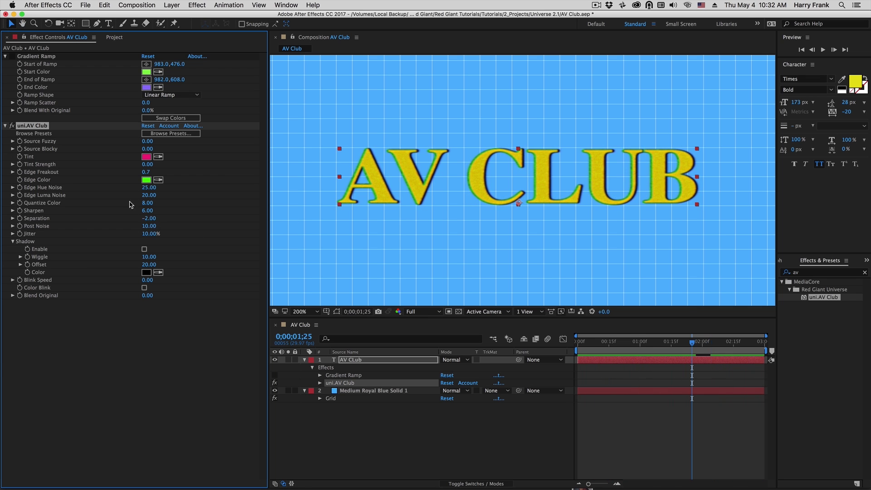
# - Enable the uni.AV Club shadow, preview its motion, and set the shadow's Wiggle to 0
pyautogui.click(144, 250)
pyautogui.press('space')
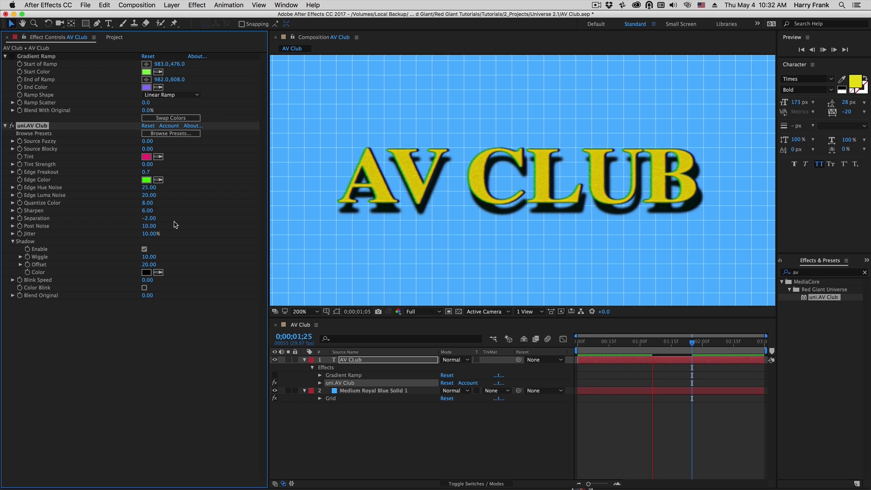
pyautogui.click(152, 257)
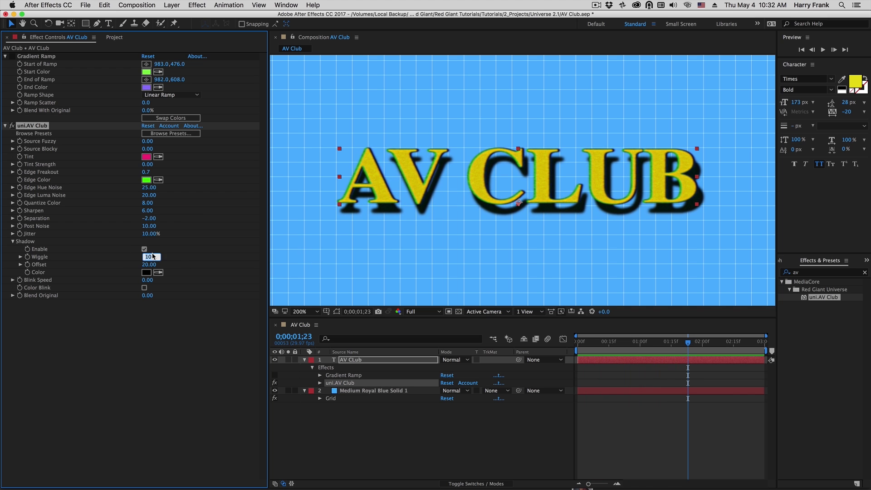
pyautogui.write('0')
pyautogui.press('Return')
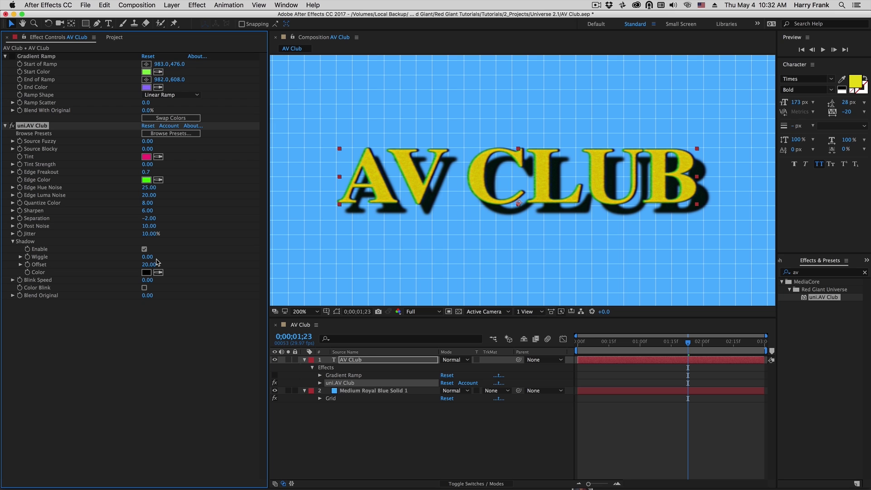
# - Set Blink Speed to 5 and turn the shadow off, previewing the blinking text
pyautogui.click(145, 281)
pyautogui.write('5')
pyautogui.press('Return')
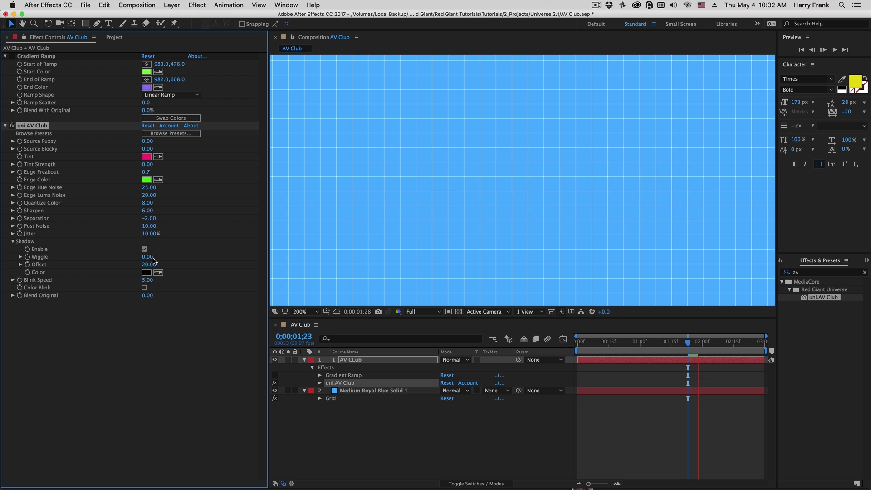
pyautogui.click(145, 249)
pyautogui.press('space')
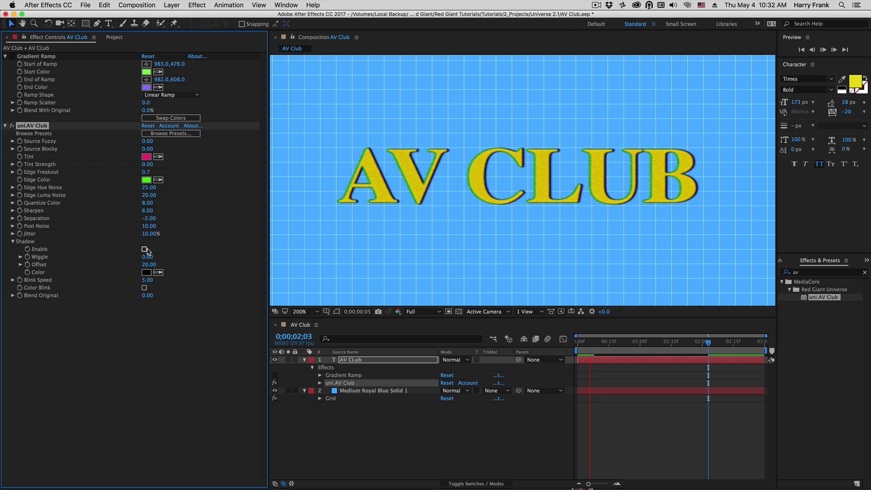
pyautogui.press('space')
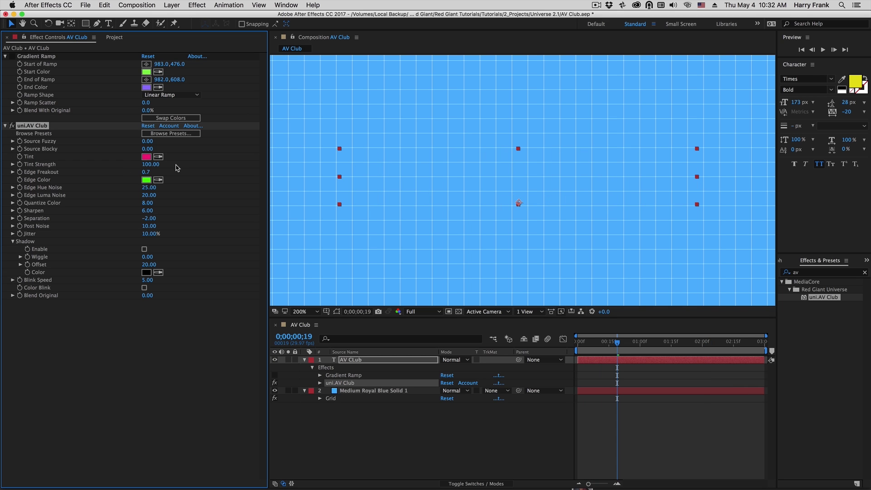
# - Make the text blink in color with a red tint at Tint Strength 100 and Color Blink enabled, and preview it
pyautogui.click(146, 156)
pyautogui.click(388, 250)
pyautogui.press('Return')
pyautogui.press('space')
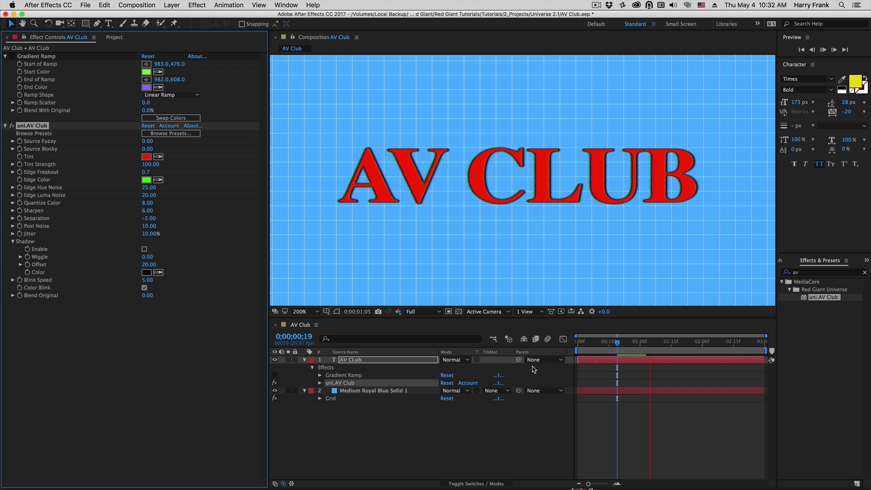
pyautogui.press('space')
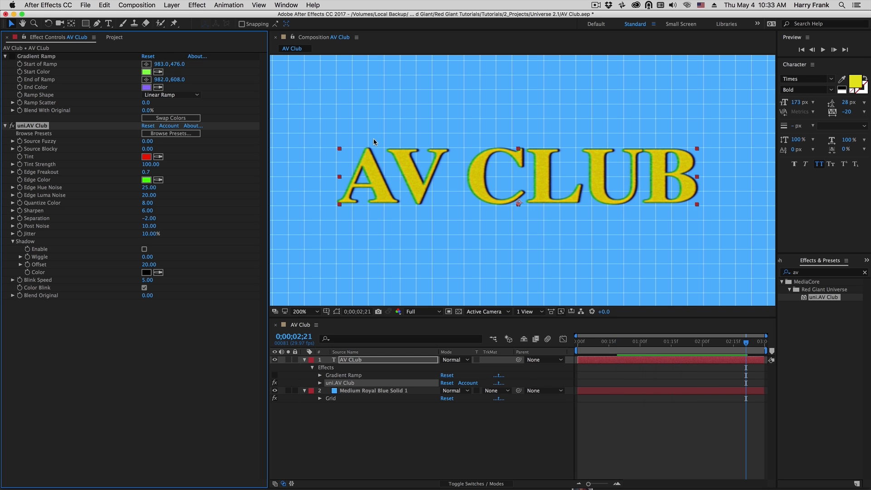
# - Try the Pixelated Green and Old D1 presets on the uni.AV Club effect, previewing the animation
pyautogui.click(194, 136)
pyautogui.doubleClick(477, 167)
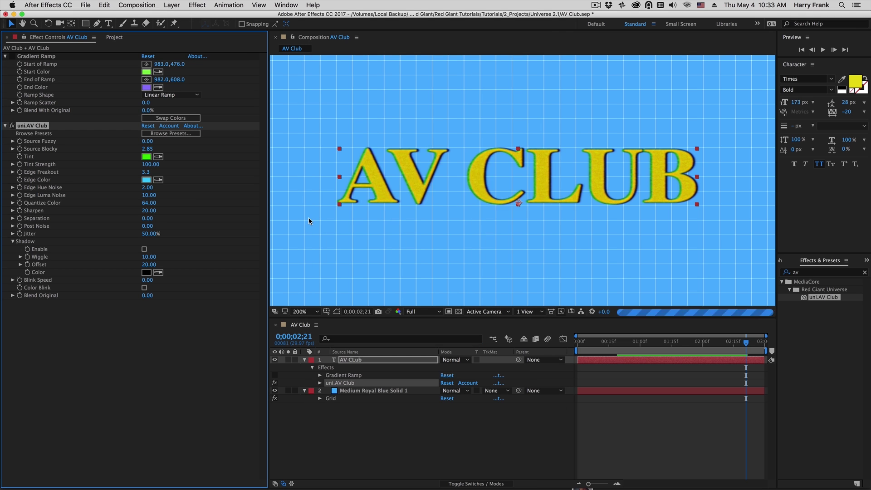
pyautogui.click(168, 133)
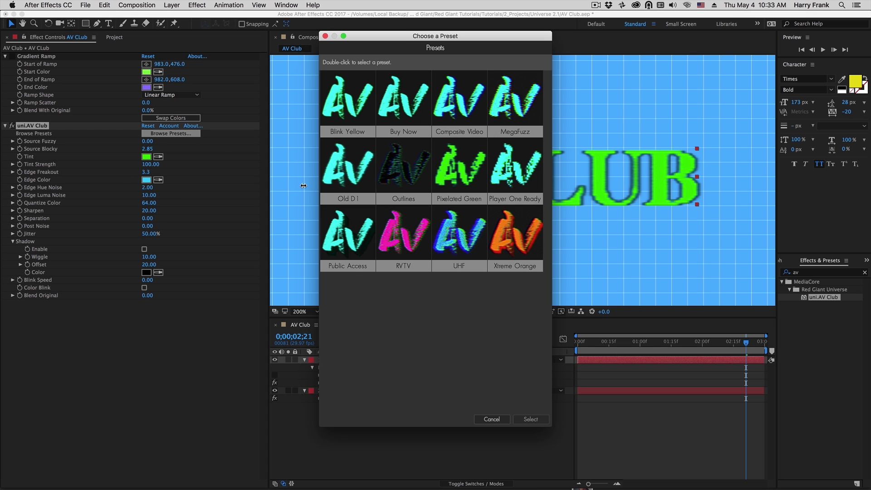
pyautogui.doubleClick(350, 179)
pyautogui.press('space')
pyautogui.press('space')
# - Reset the uni.AV Club effect to its default settings
pyautogui.click(149, 127)
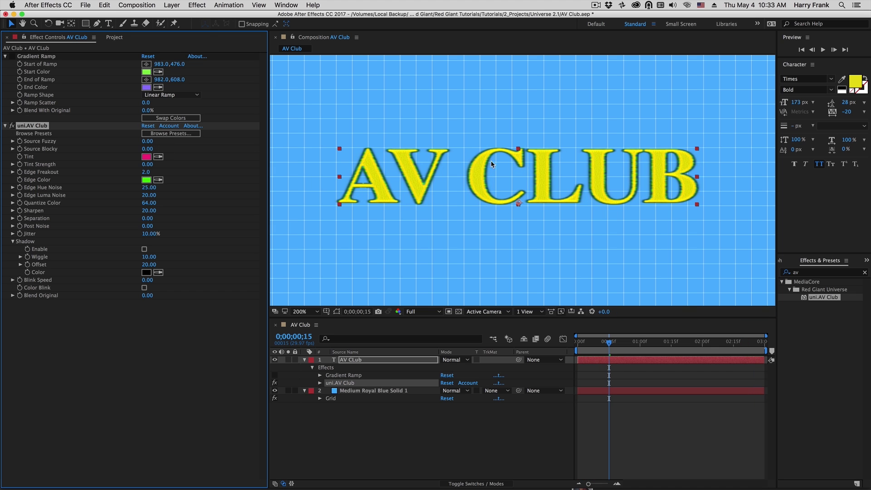